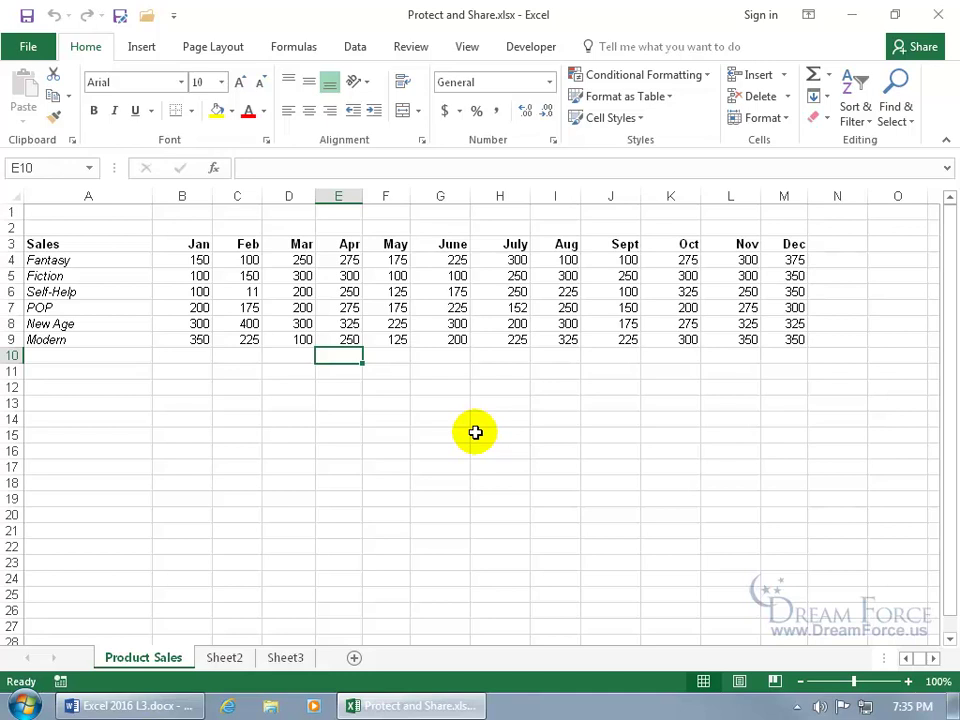
# Step: Turn on 'Allow changes by more than one user' and save the workbook as shared
pyautogui.click(412, 47)
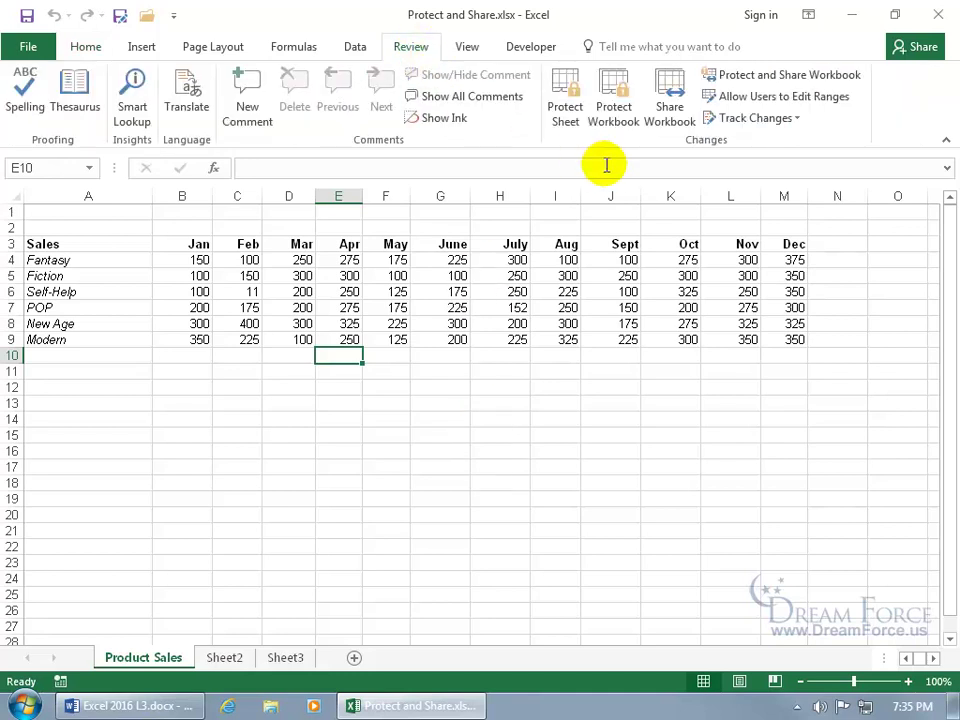
pyautogui.click(671, 95)
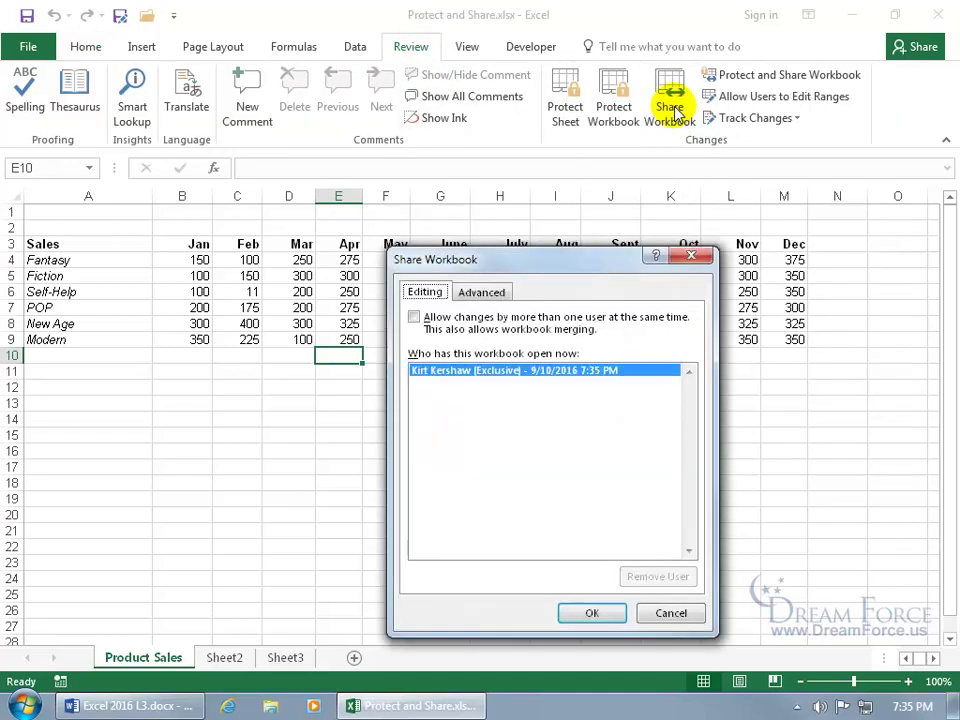
pyautogui.click(417, 318)
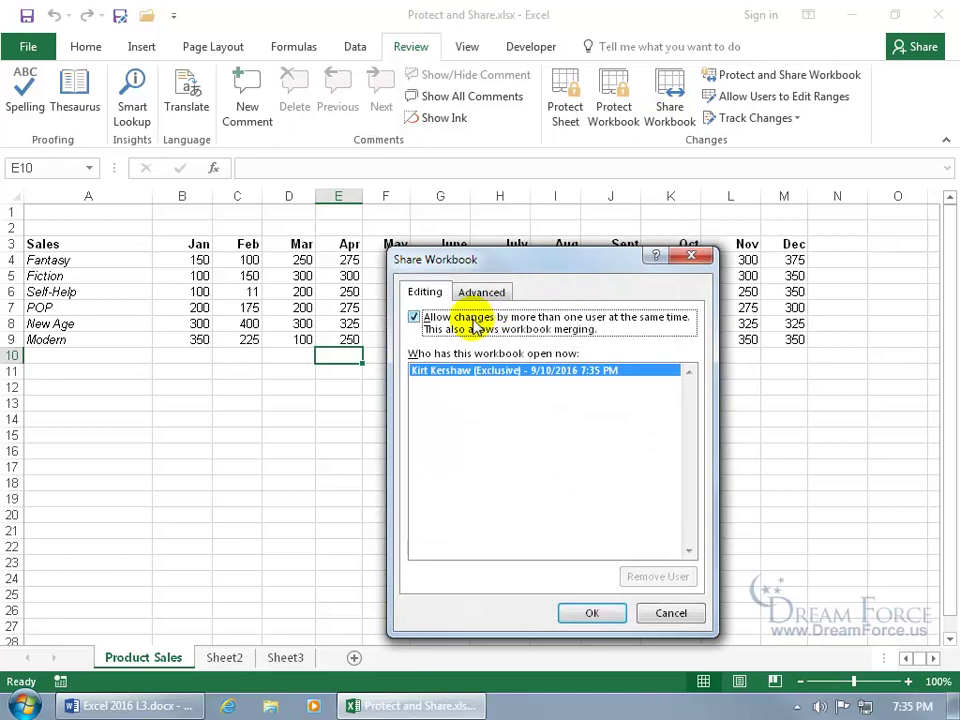
pyautogui.click(582, 612)
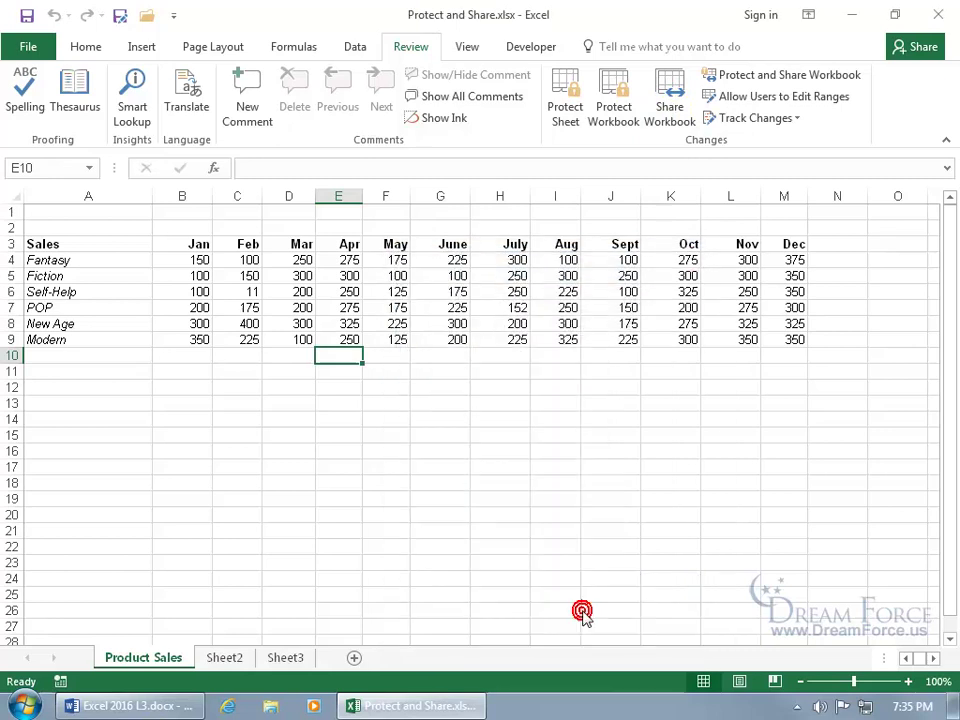
pyautogui.click(461, 410)
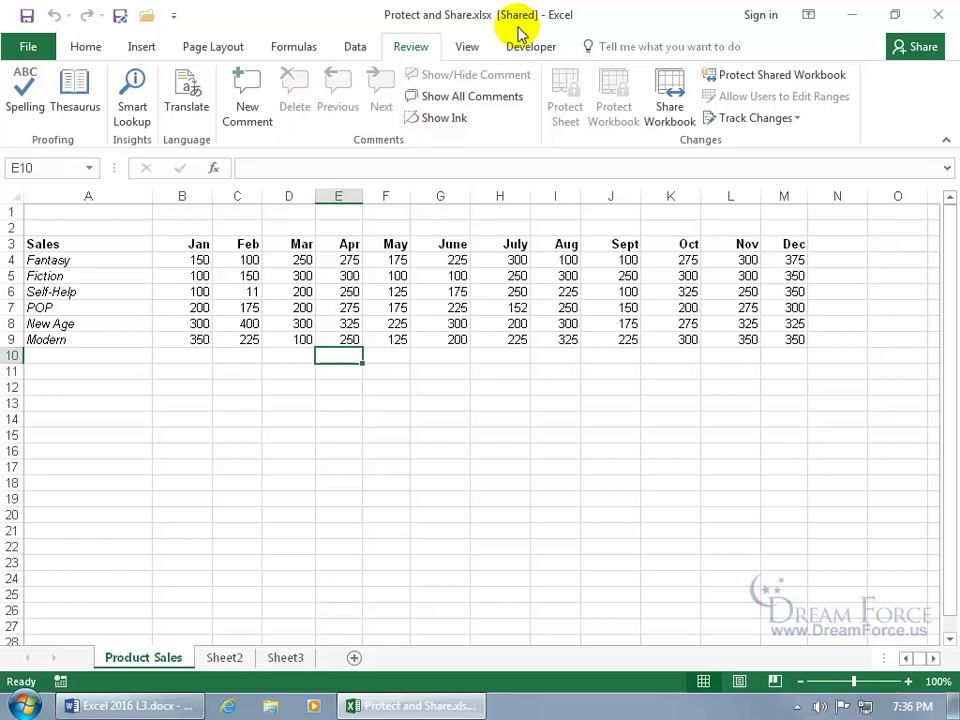
# Step: Turn off multi-user editing and confirm removing the workbook from shared use
pyautogui.click(660, 108)
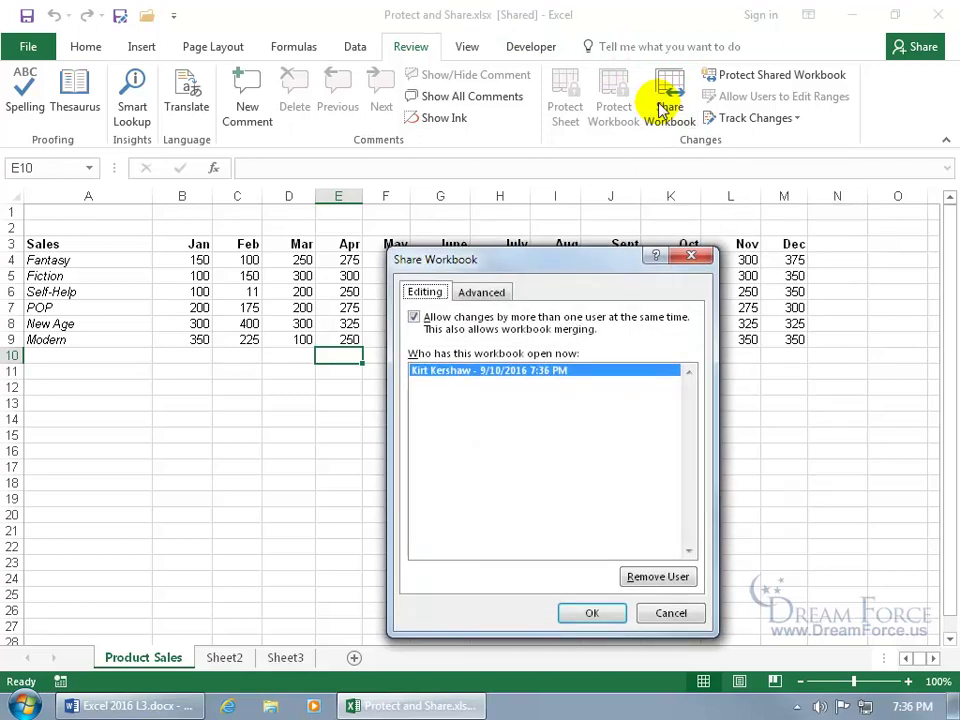
pyautogui.click(527, 328)
pyautogui.click(592, 613)
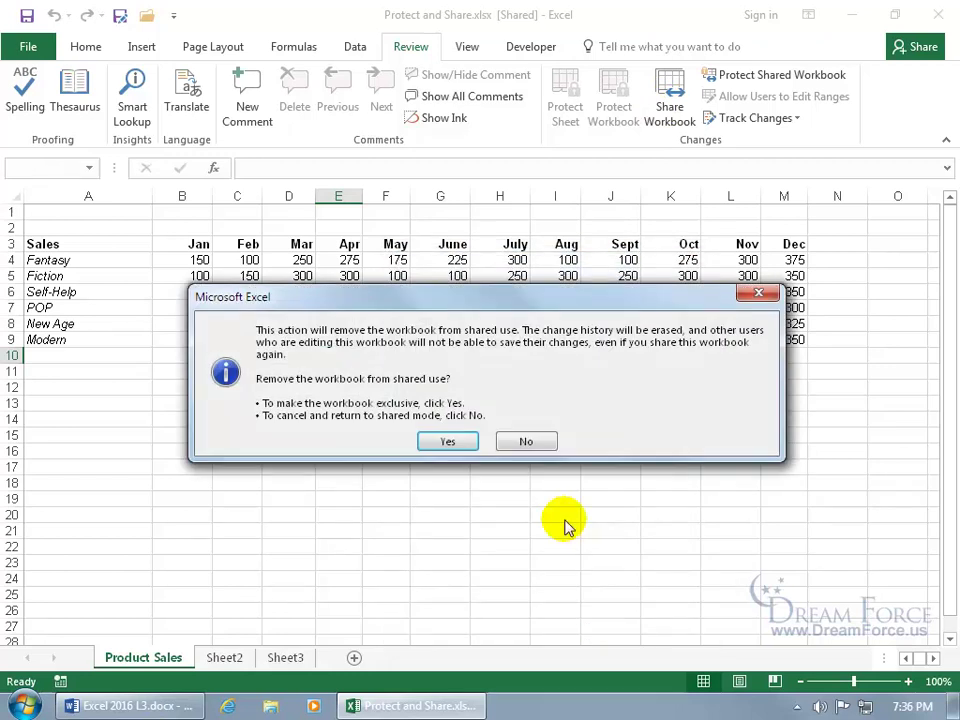
pyautogui.click(460, 443)
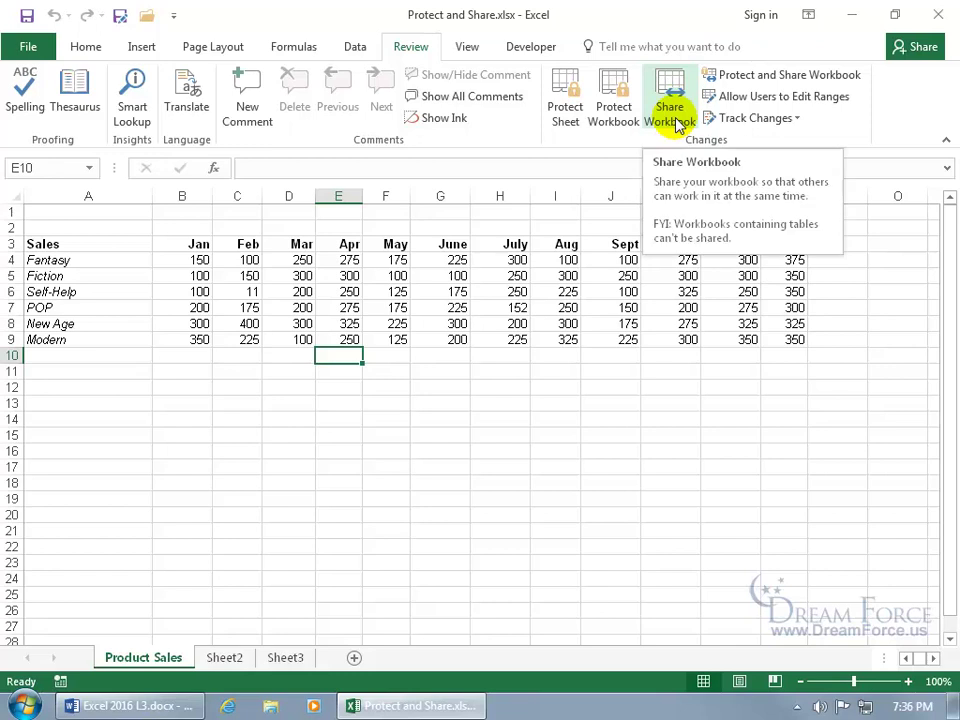
# Step: Protect the workbook for 'Sharing with track changes' without a password and save it as shared
pyautogui.click(738, 80)
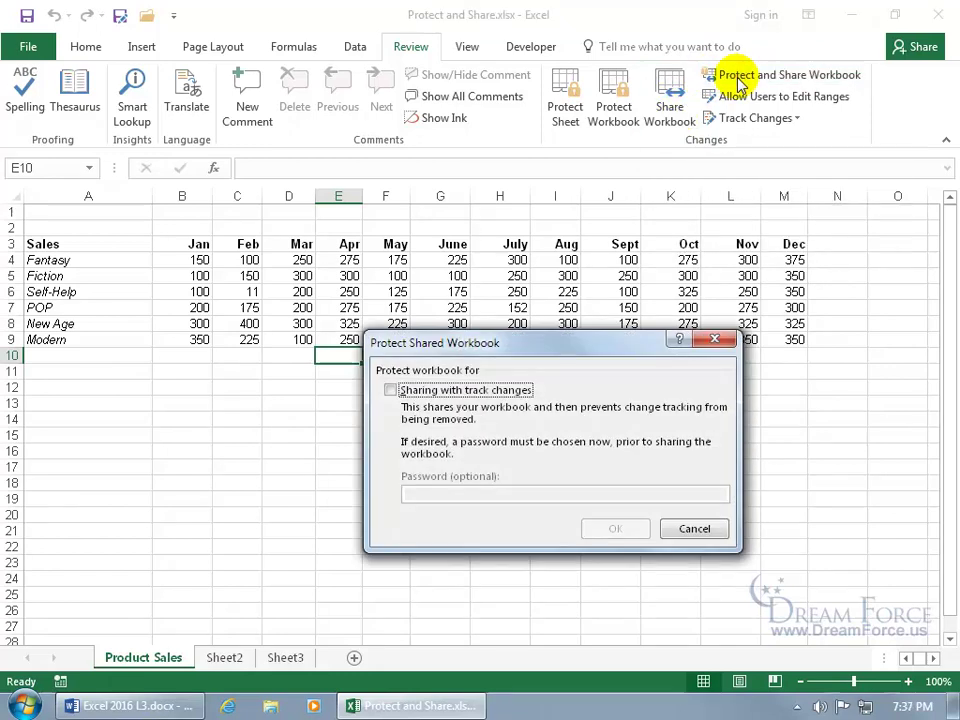
pyautogui.click(437, 390)
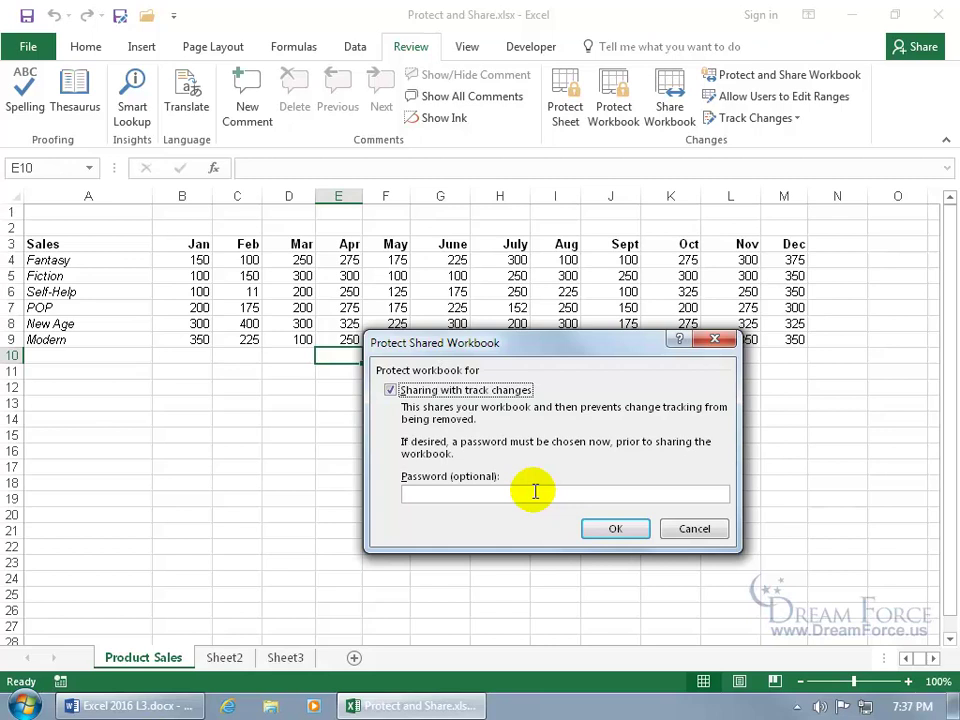
pyautogui.click(474, 491)
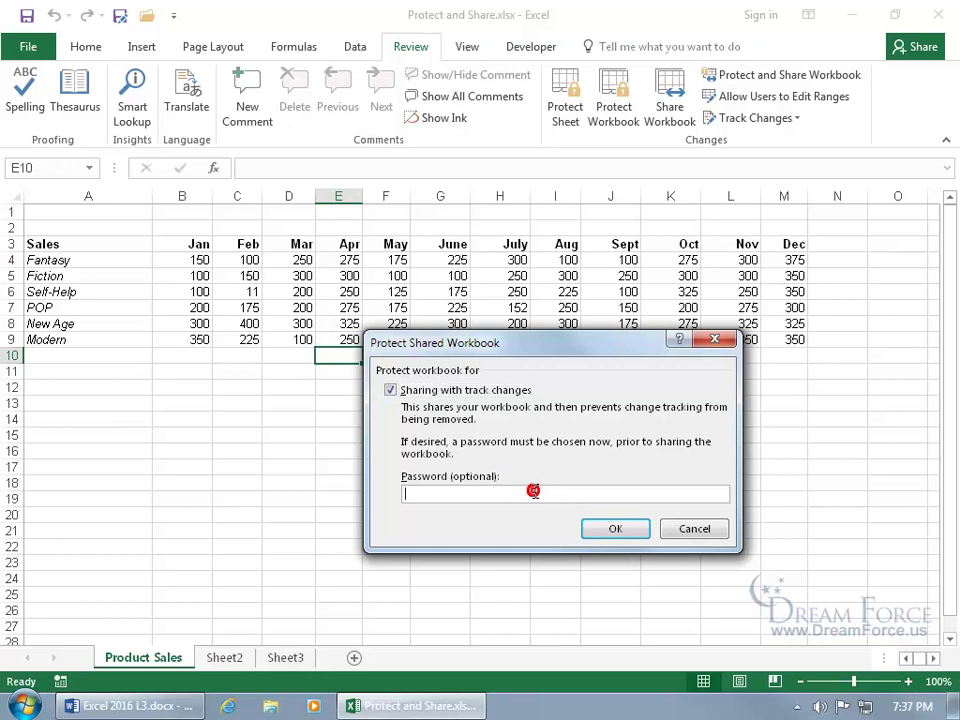
pyautogui.click(624, 535)
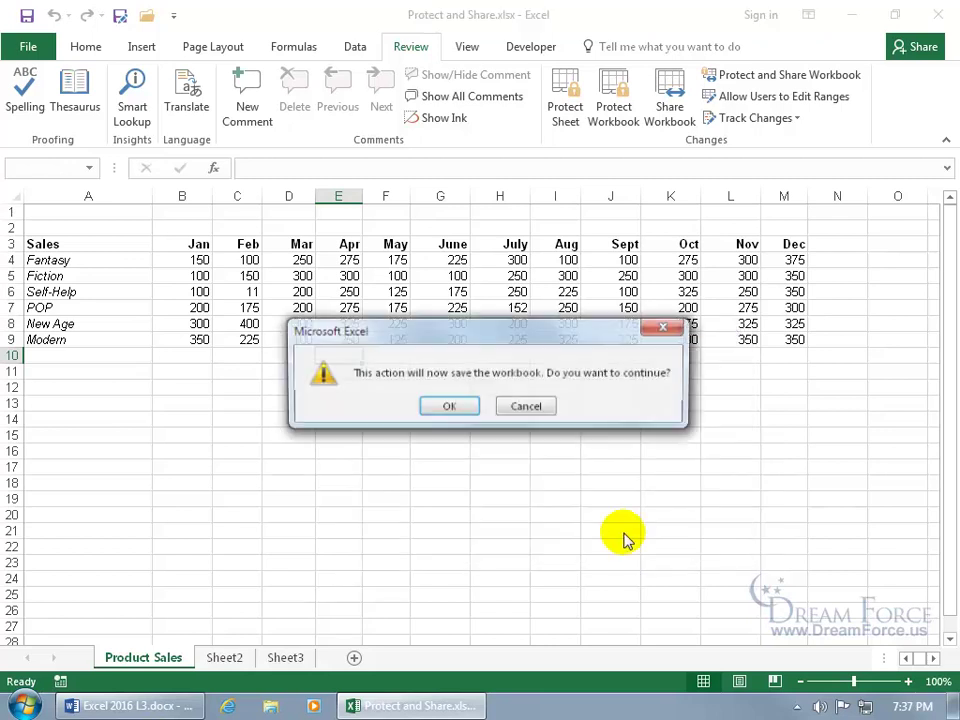
pyautogui.click(449, 408)
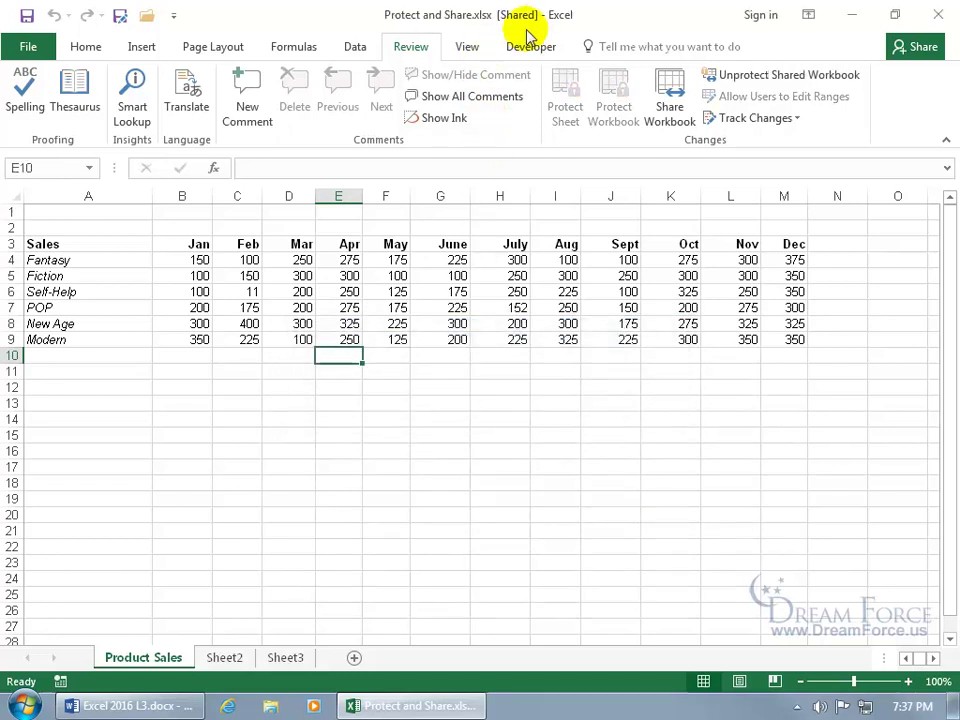
# Step: Review the Share Workbook and shared-workbook protection settings, closing each without changes
pyautogui.click(667, 110)
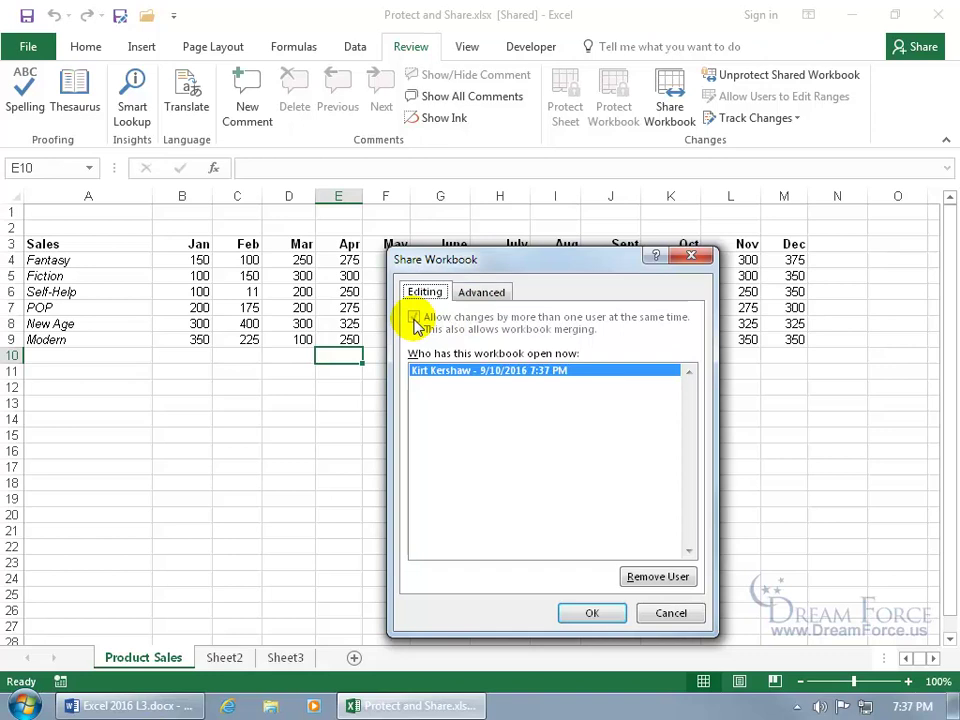
pyautogui.click(690, 257)
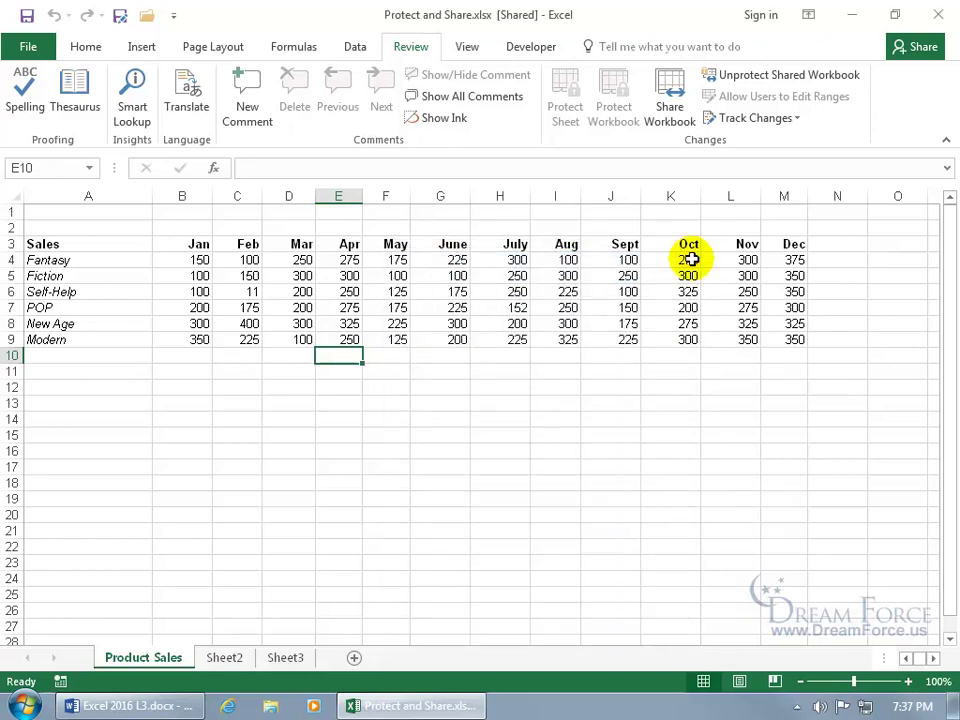
pyautogui.click(782, 75)
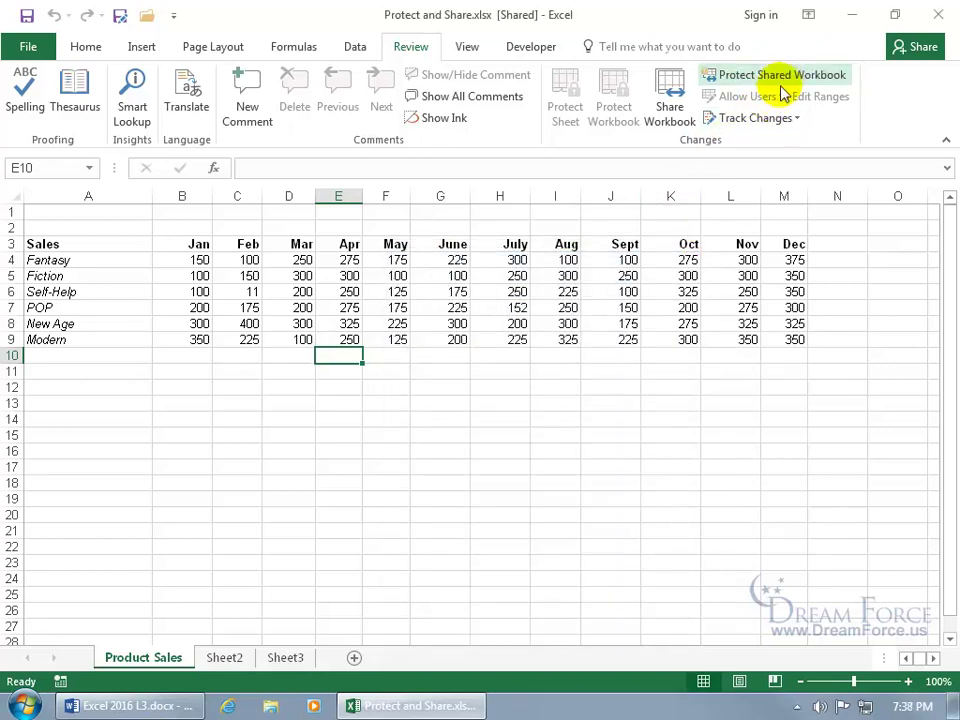
pyautogui.click(672, 103)
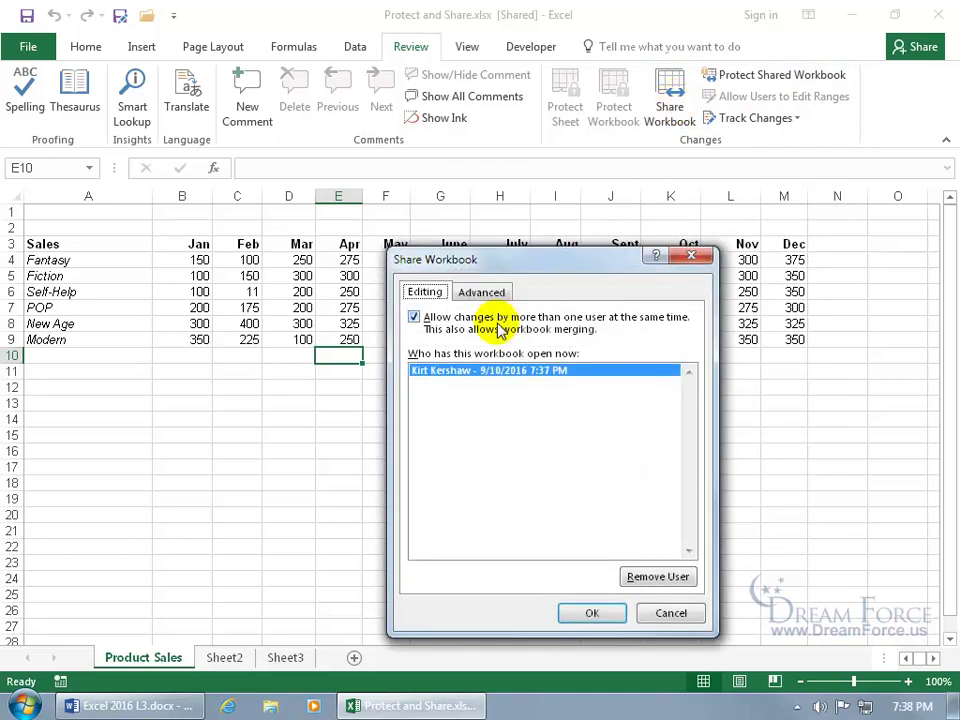
pyautogui.click(681, 258)
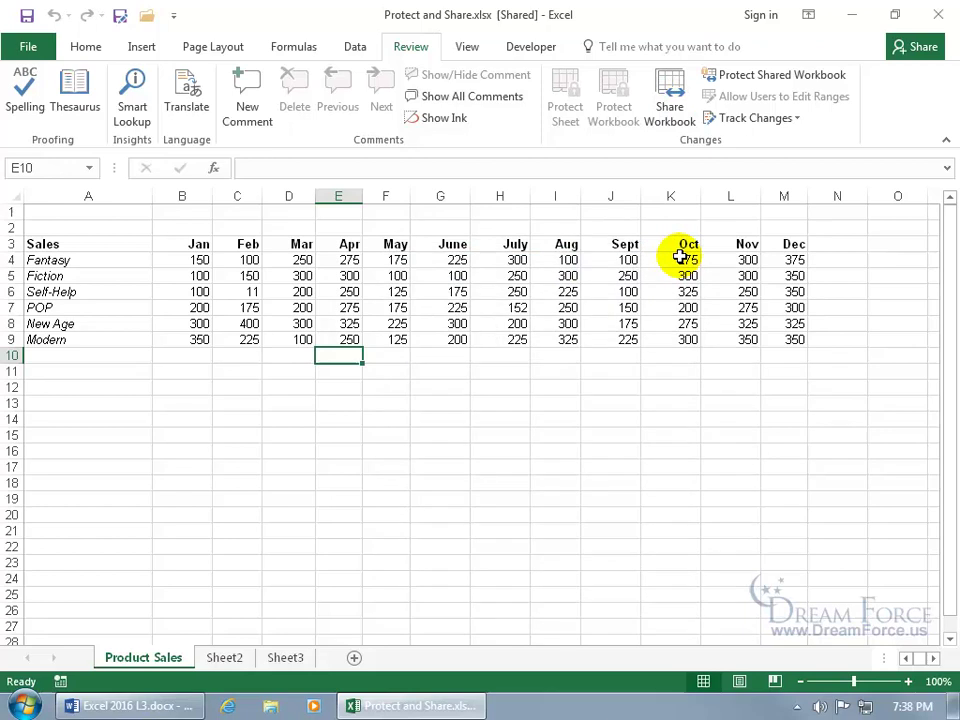
pyautogui.click(777, 78)
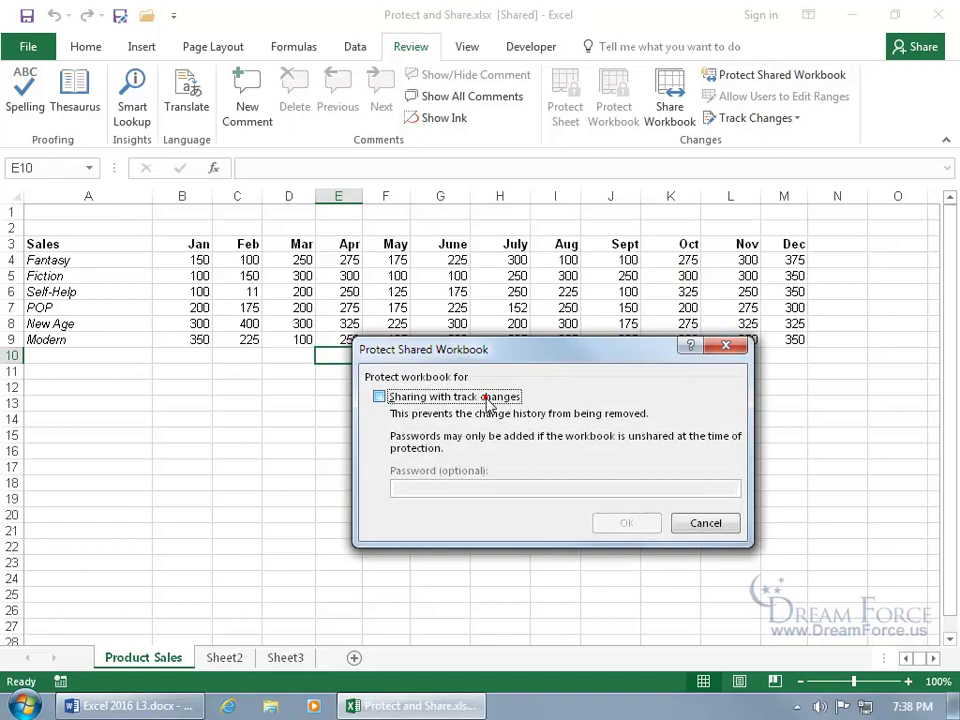
pyautogui.click(452, 398)
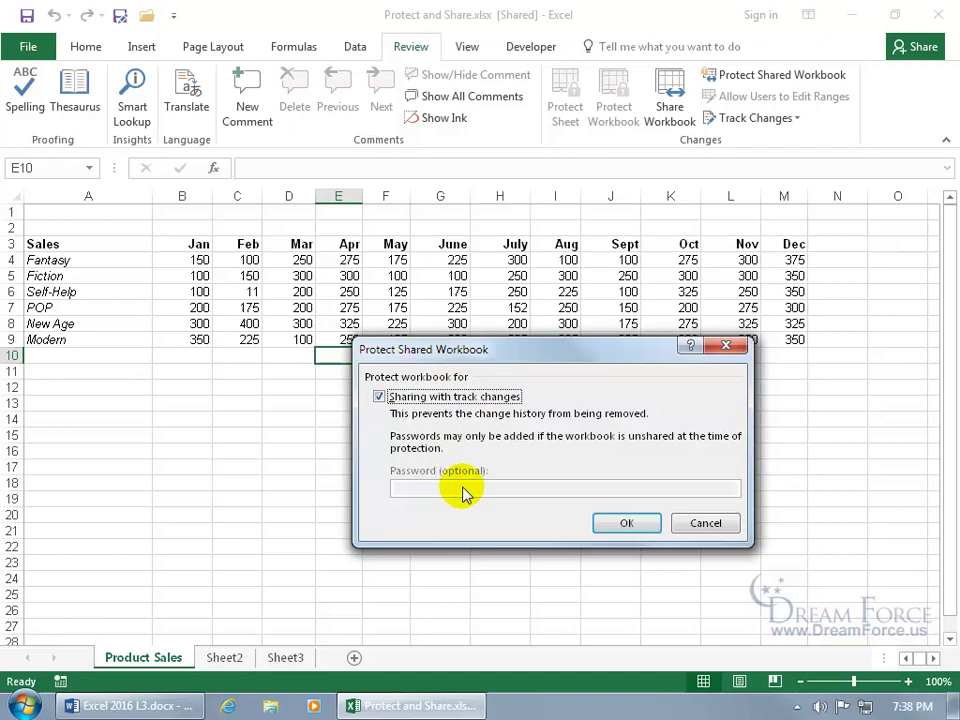
pyautogui.click(703, 523)
# Step: Clear 'Allow changes by more than one user' and confirm removing shared use
pyautogui.click(675, 112)
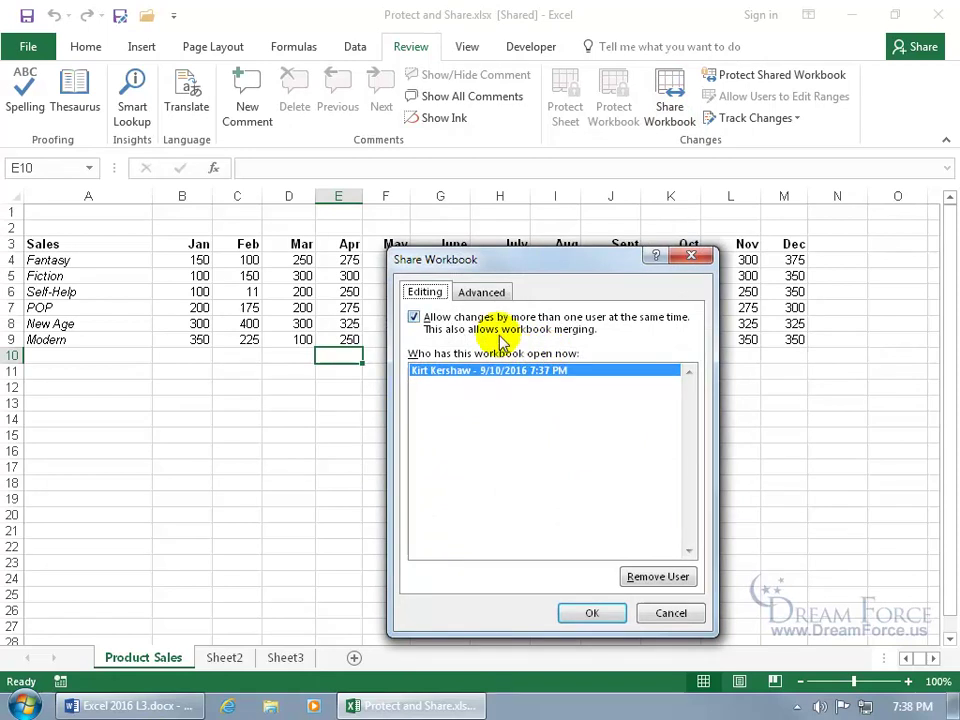
pyautogui.click(437, 325)
pyautogui.click(590, 614)
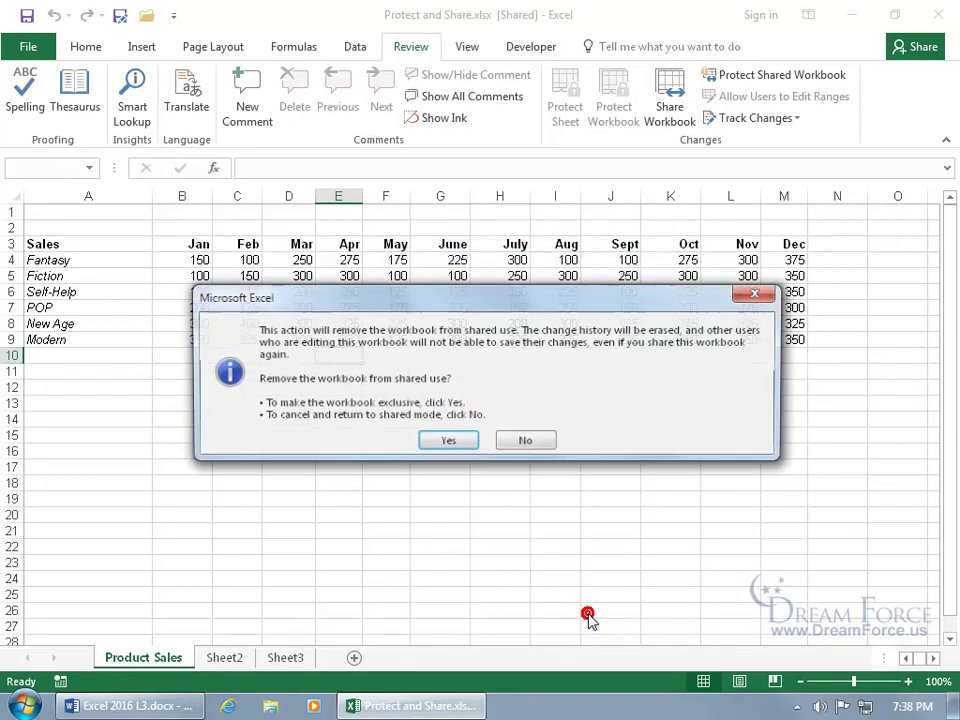
pyautogui.click(454, 441)
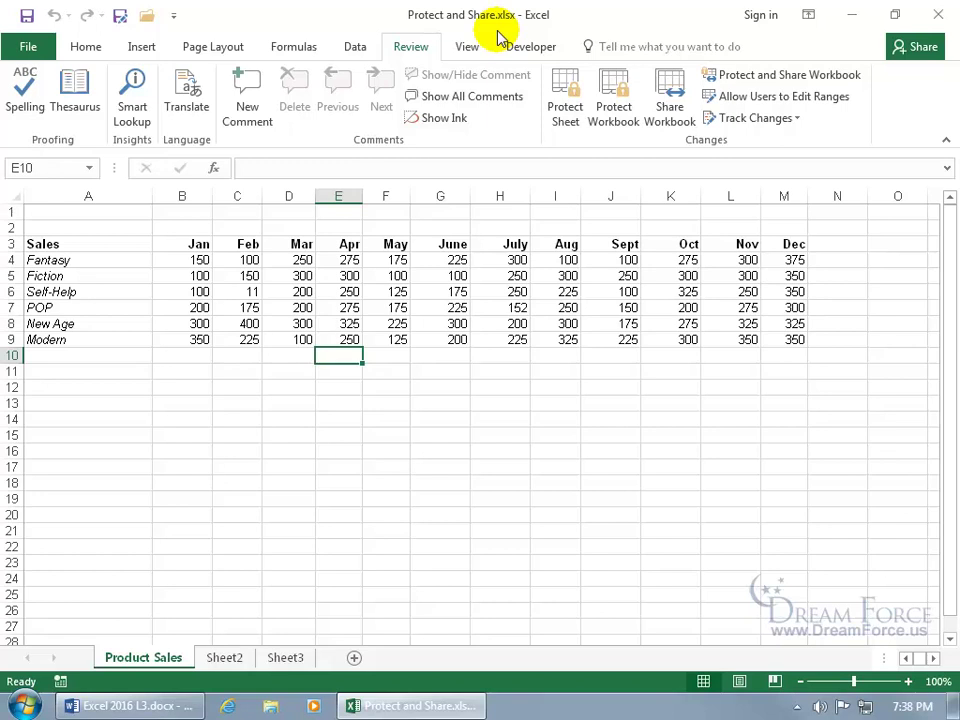
# Step: Enable 'Sharing with track changes' with a confirmed password and save the shared workbook
pyautogui.click(703, 74)
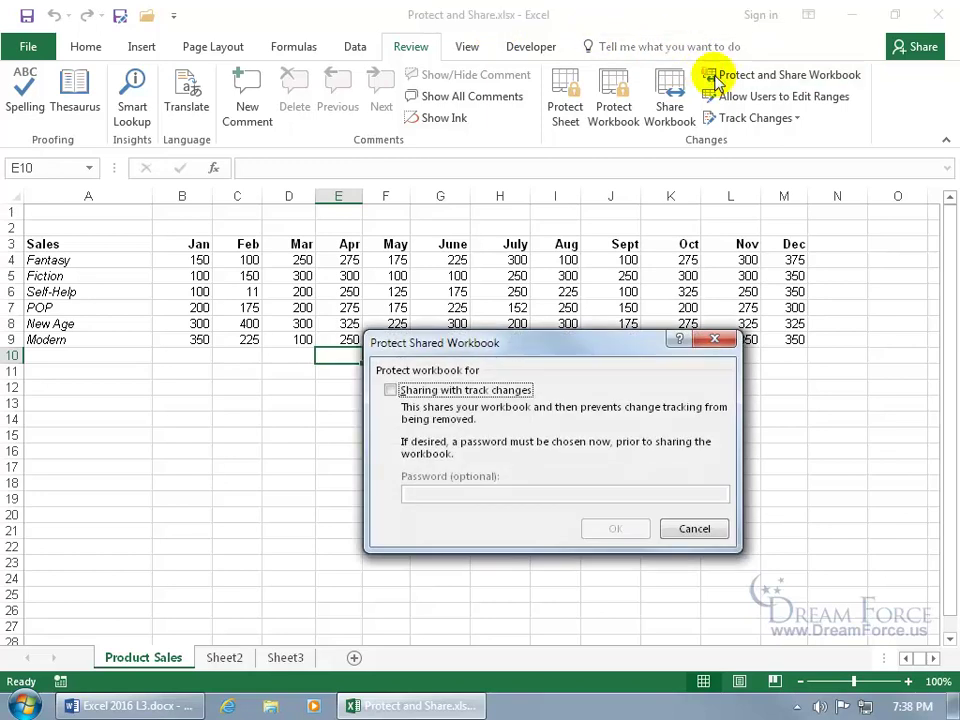
pyautogui.click(510, 390)
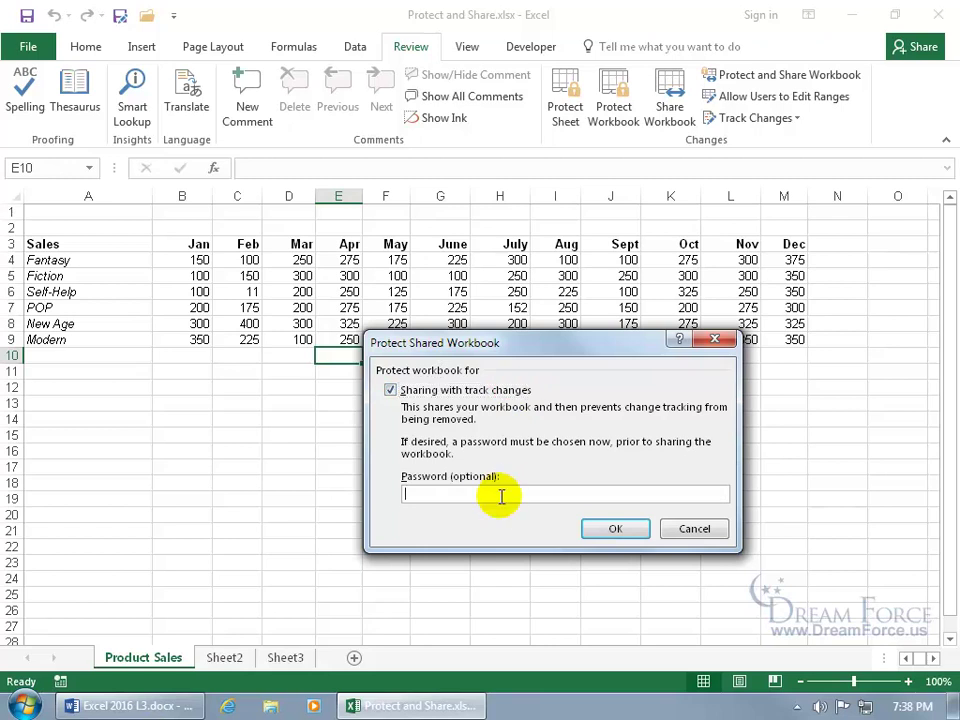
pyautogui.write('123')
pyautogui.press('Return')
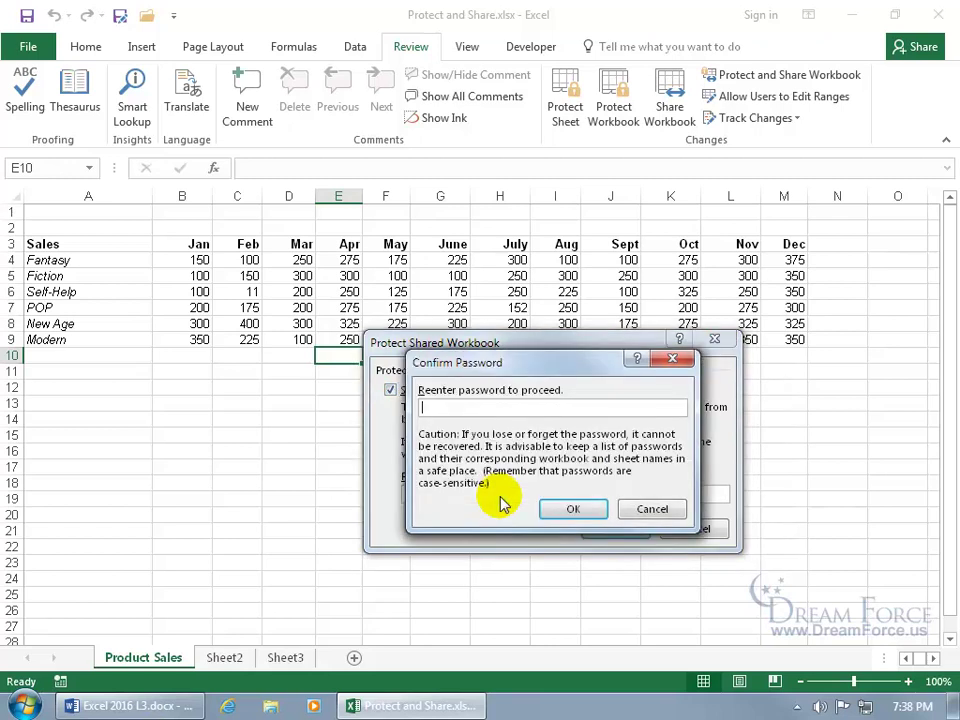
pyautogui.write('123')
pyautogui.press('Return')
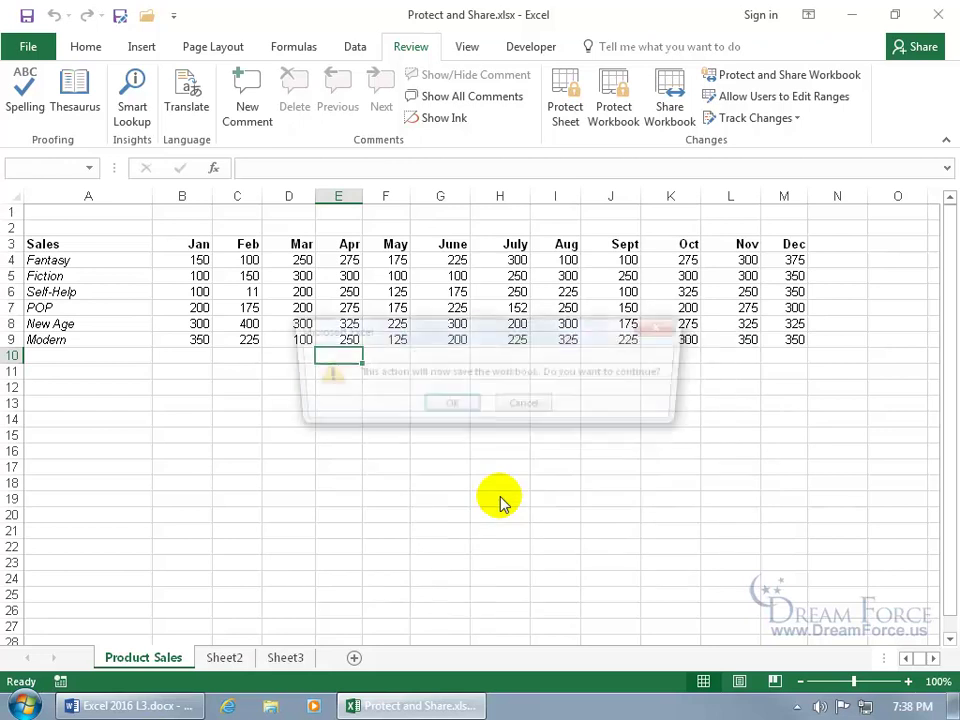
pyautogui.click(449, 409)
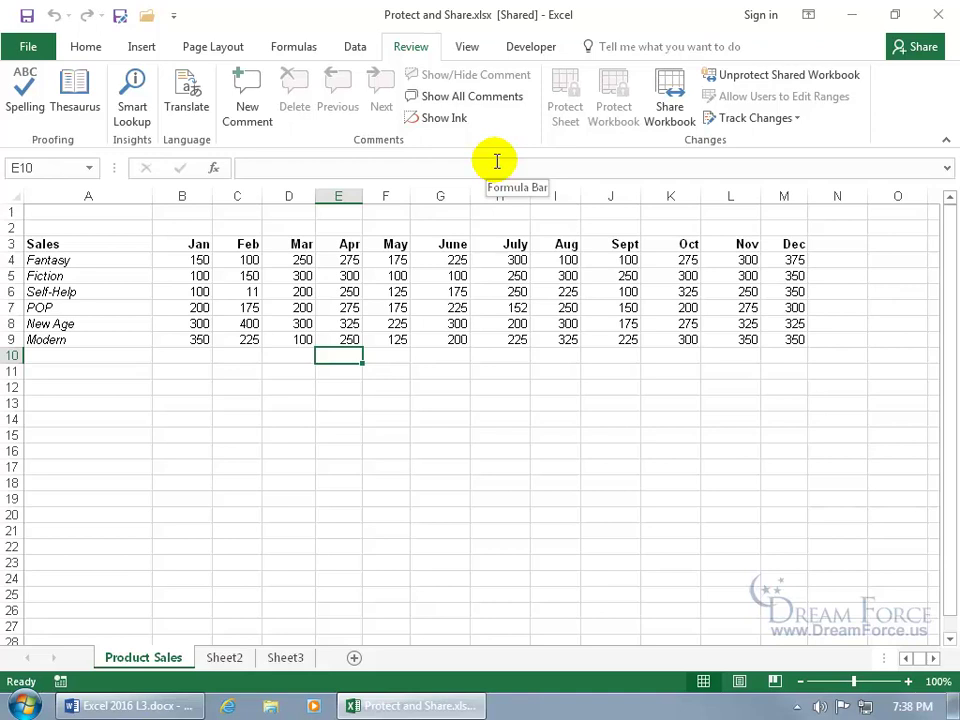
# Step: Unprotect the shared workbook with its password and confirm removing it from shared use
pyautogui.click(673, 108)
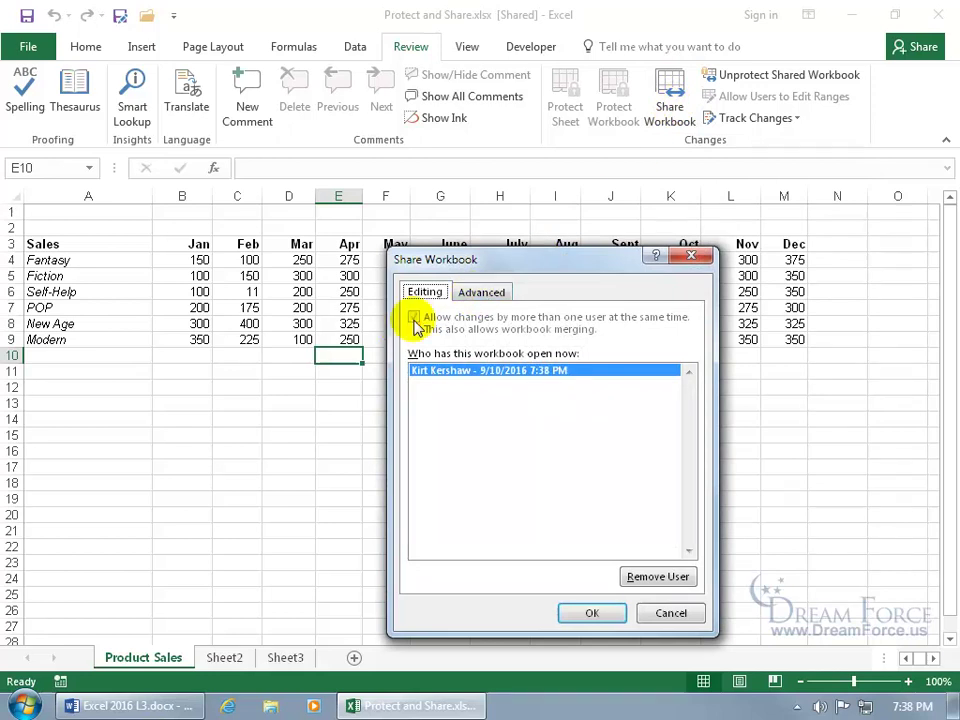
pyautogui.click(684, 260)
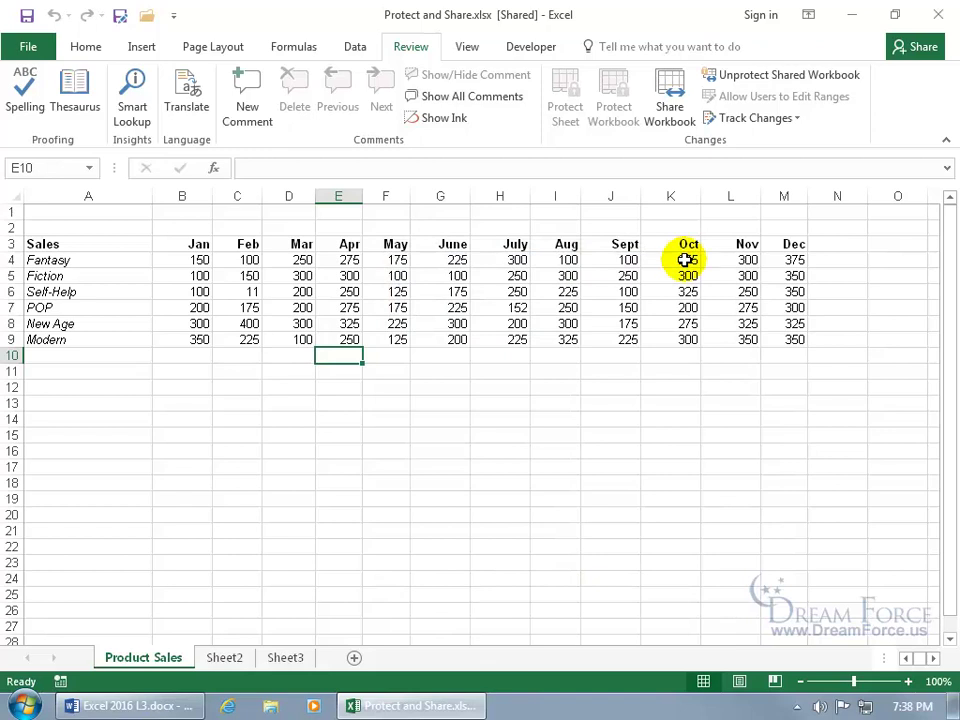
pyautogui.click(766, 88)
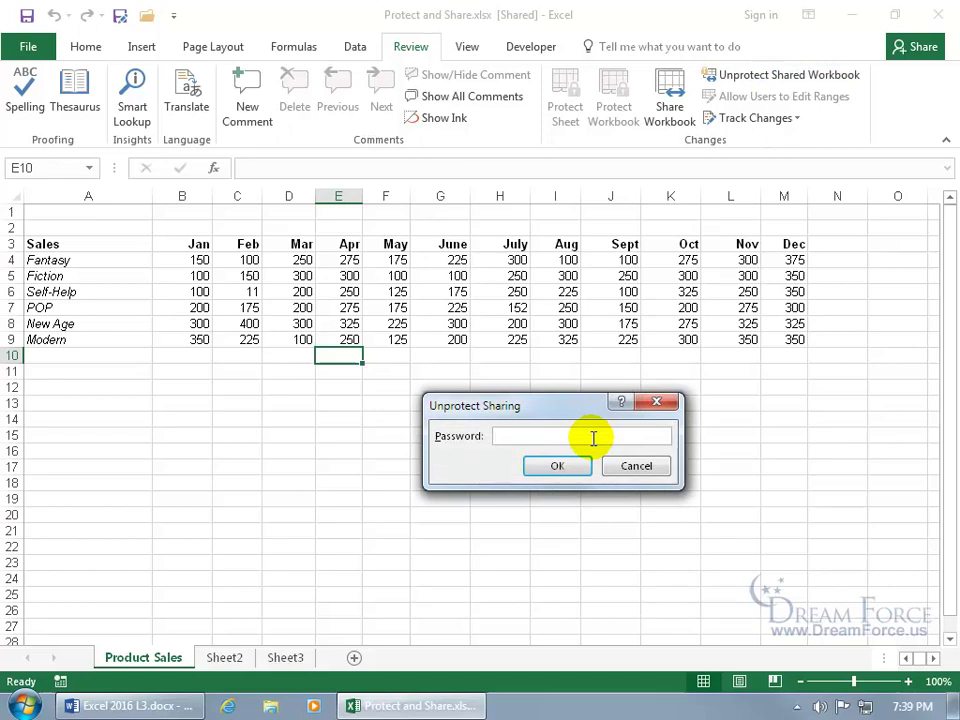
pyautogui.write('123')
pyautogui.press('Return')
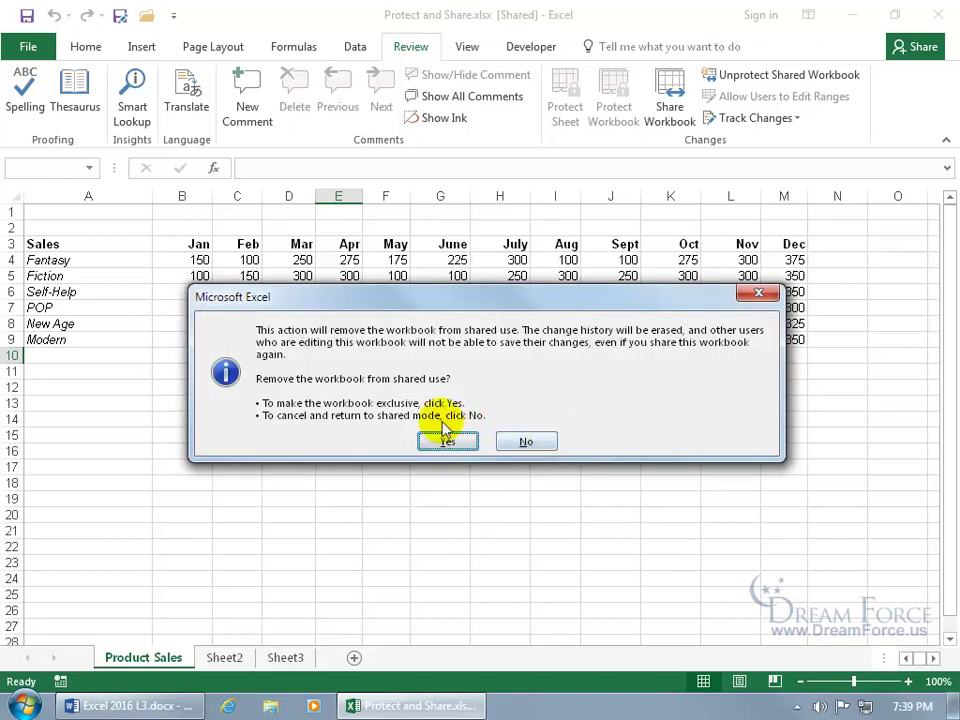
pyautogui.click(443, 443)
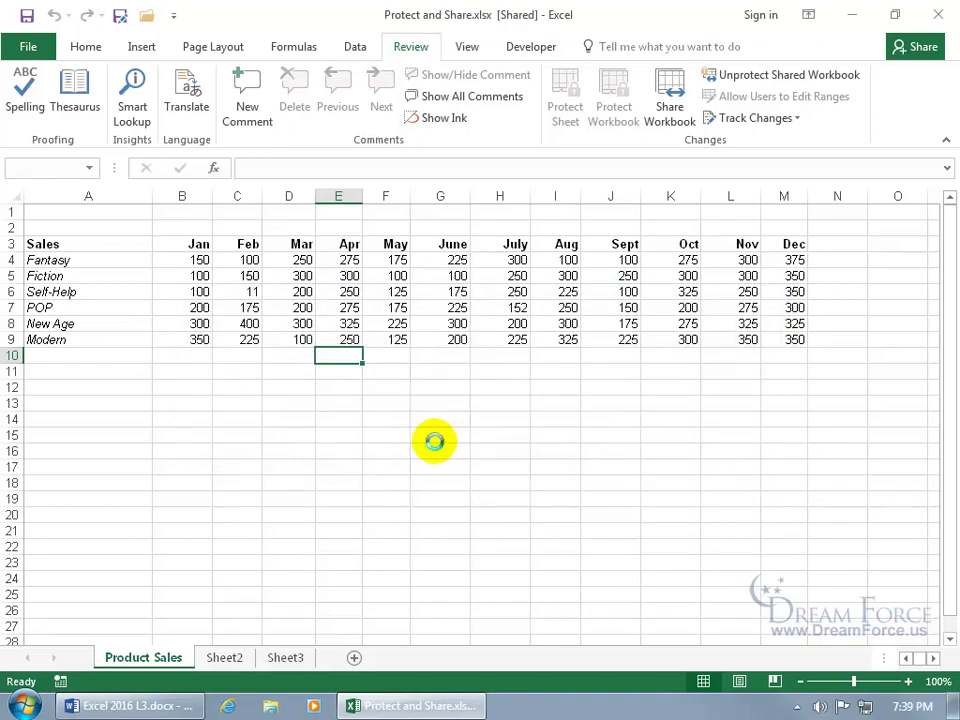